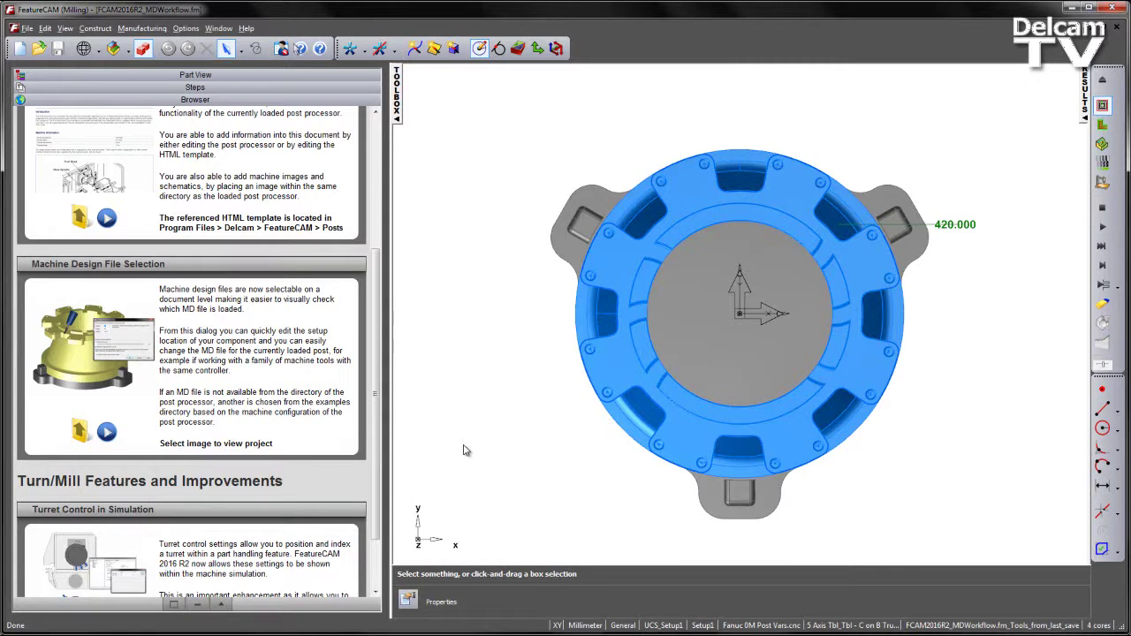
- Switch the blue part to an isometric view with Ctrl+I
key("ctrl+i")
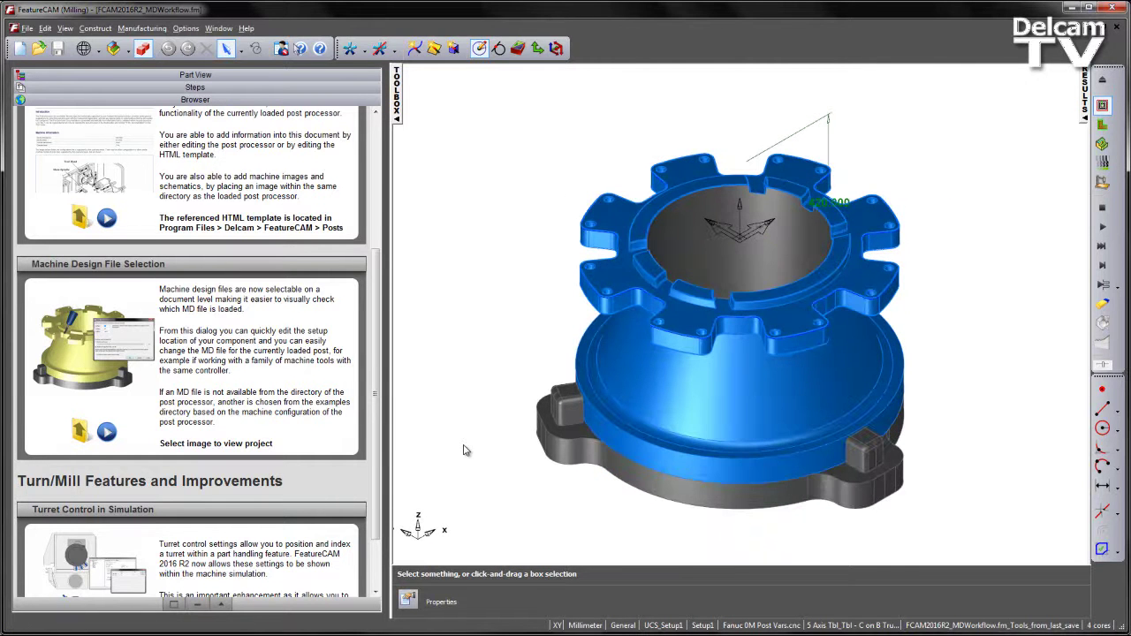
- Select the swarf feature under Setup1, then go back to the What's New Browser page
left_click(172, 78)
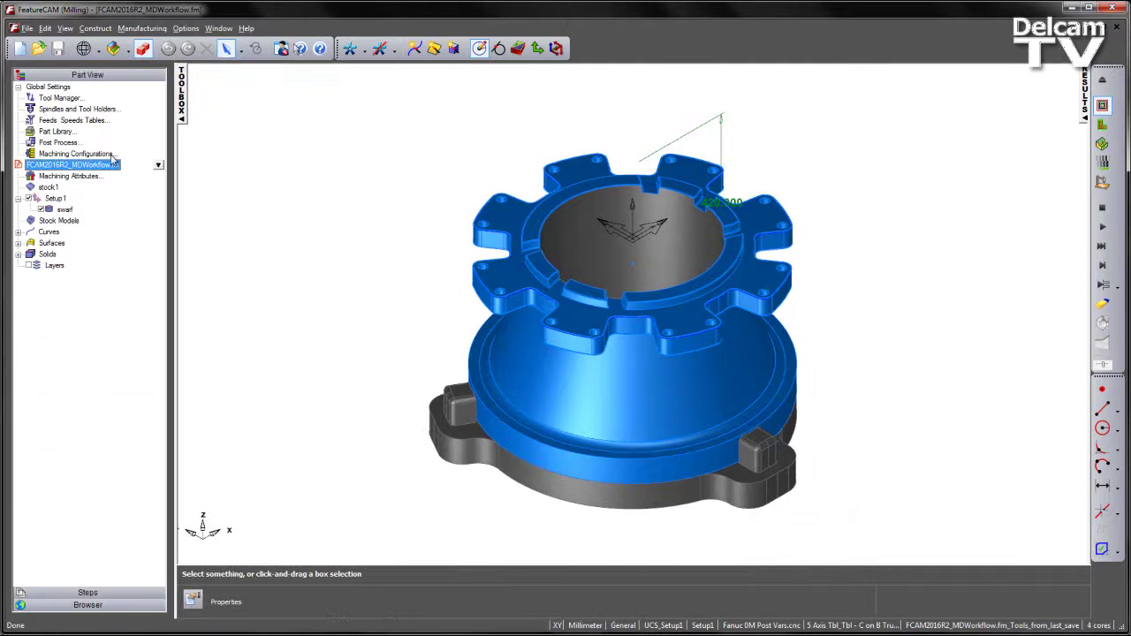
left_click(66, 210)
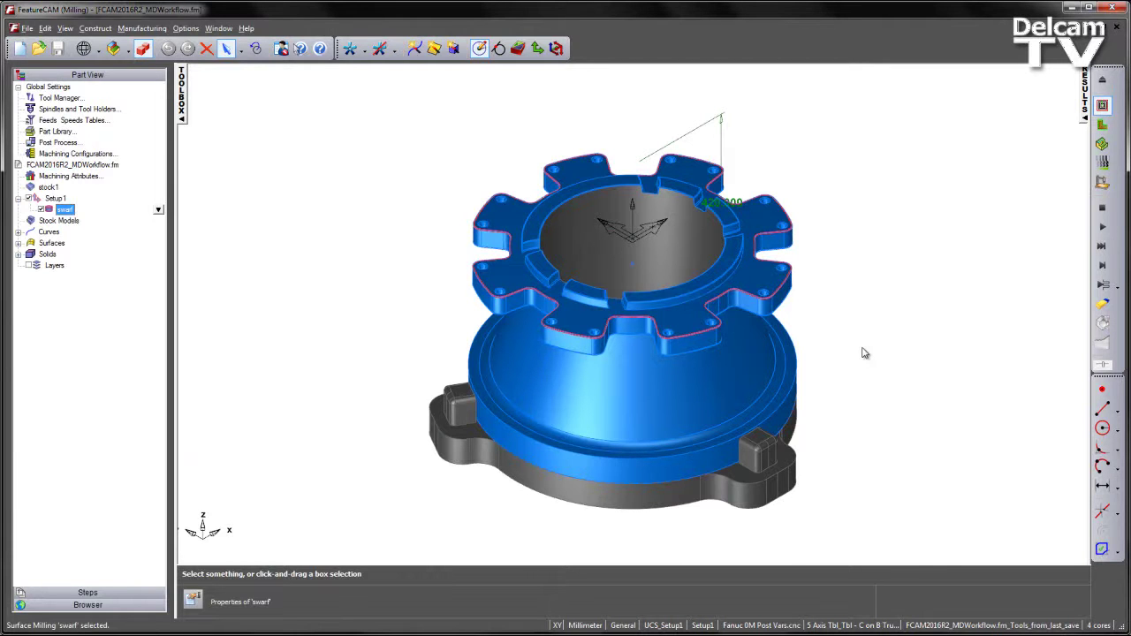
left_click(87, 605)
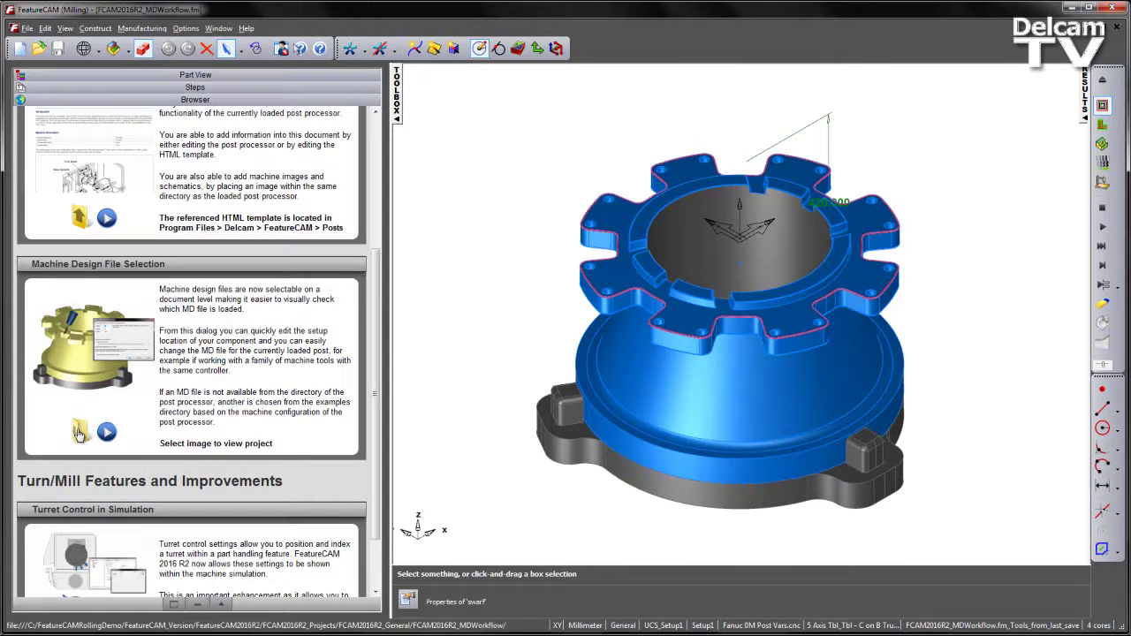
- Drag Hermle C-Series Heidenhain 530.cnc from its folder into the part, then close the folder
left_click(79, 432)
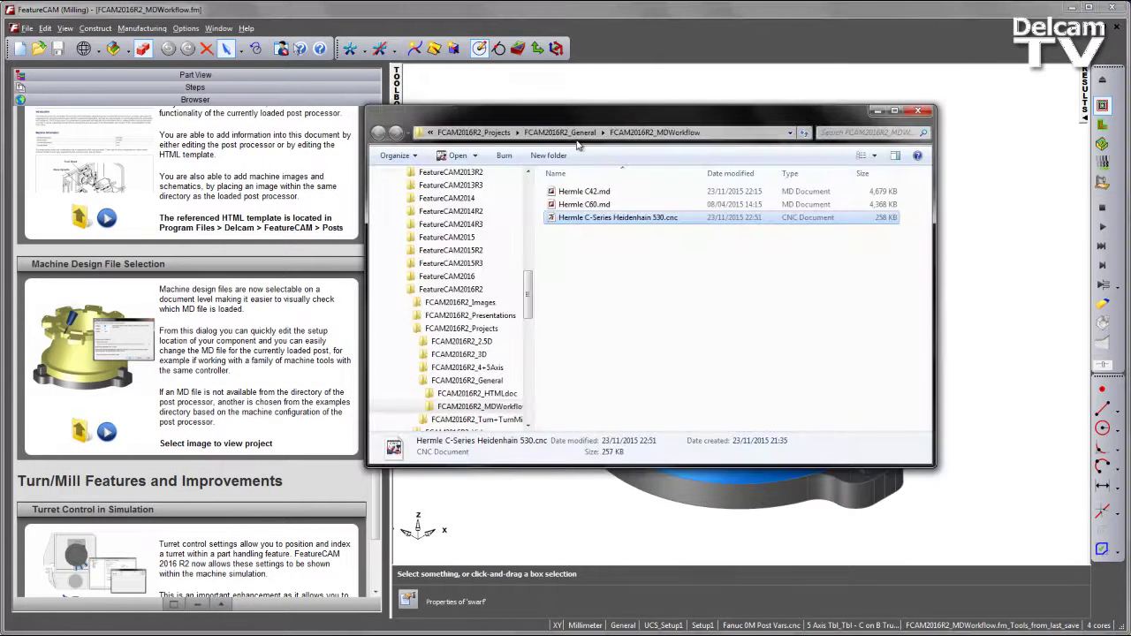
left_click_drag(568, 119, 432, 92)
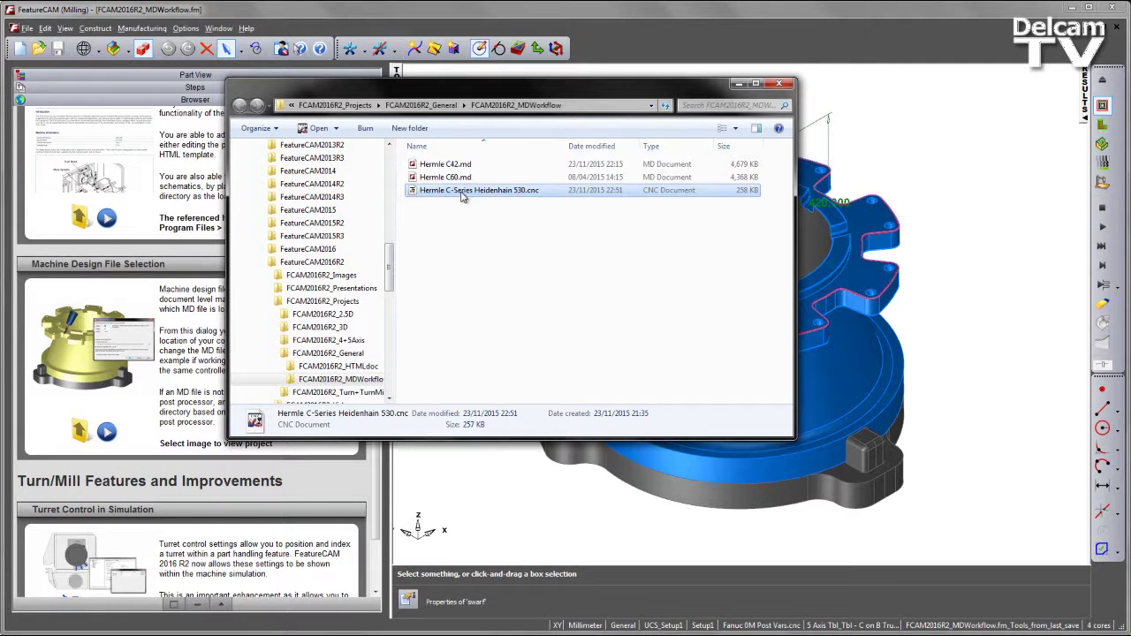
left_click_drag(466, 194, 994, 346)
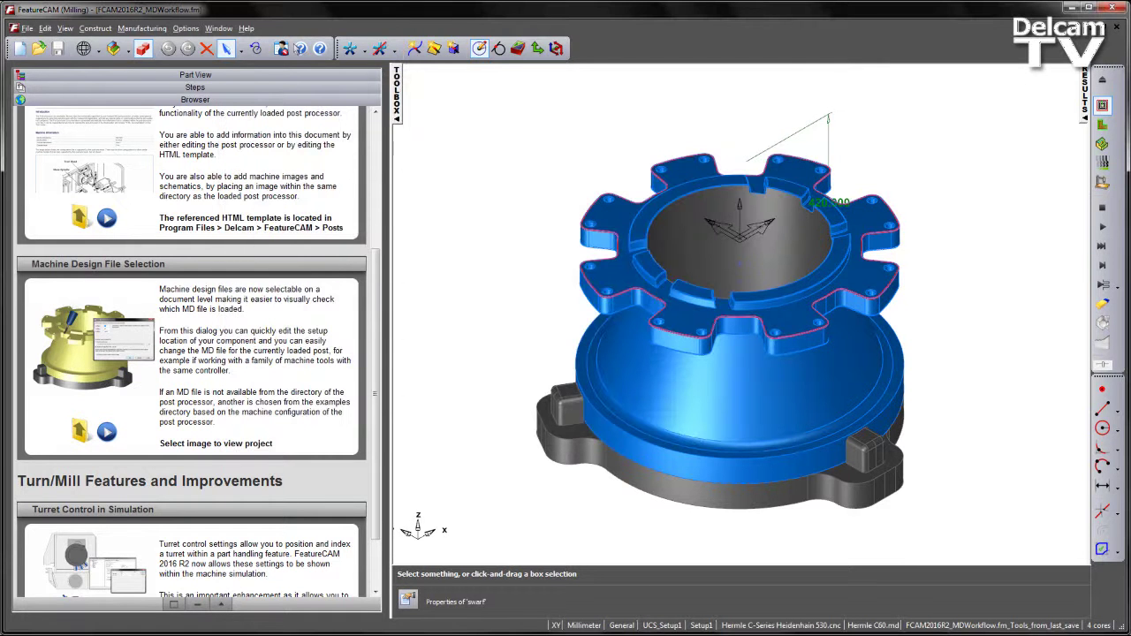
key("alt+Tab")
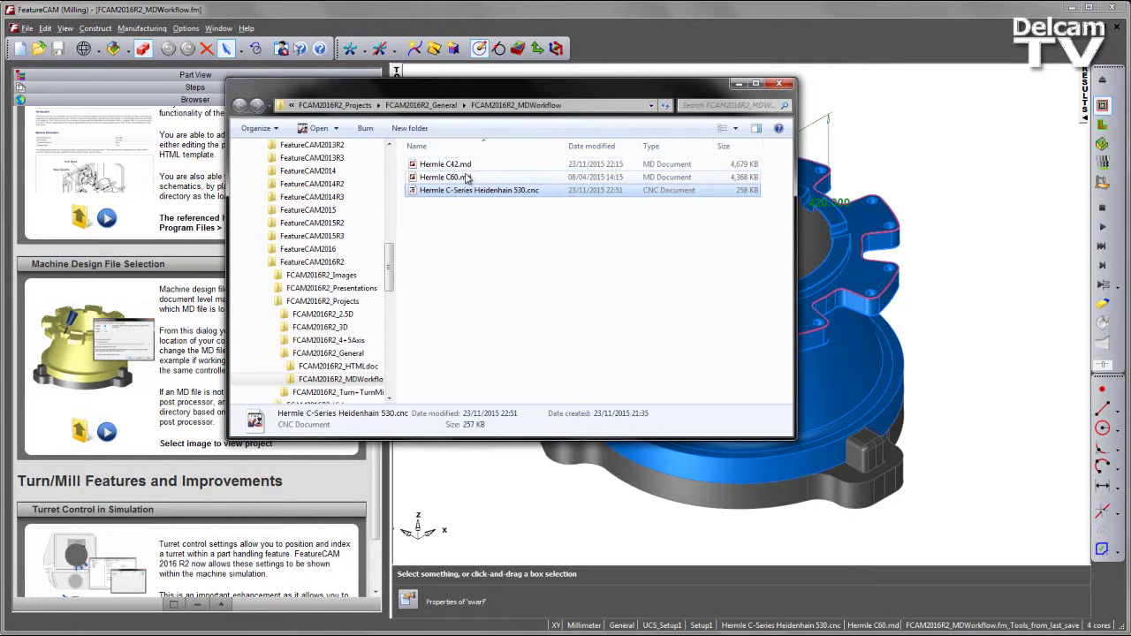
left_click(779, 83)
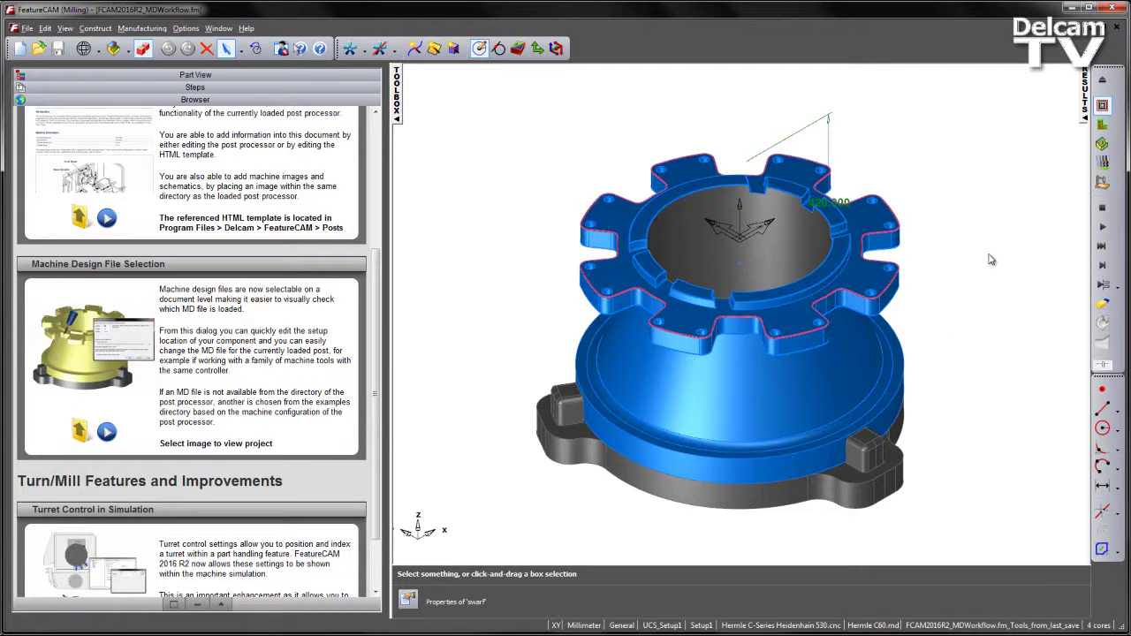
- Single-step the swarf toolpath on the Hermle C60, accept the clamp collision warning, then eject
left_click(1103, 182)
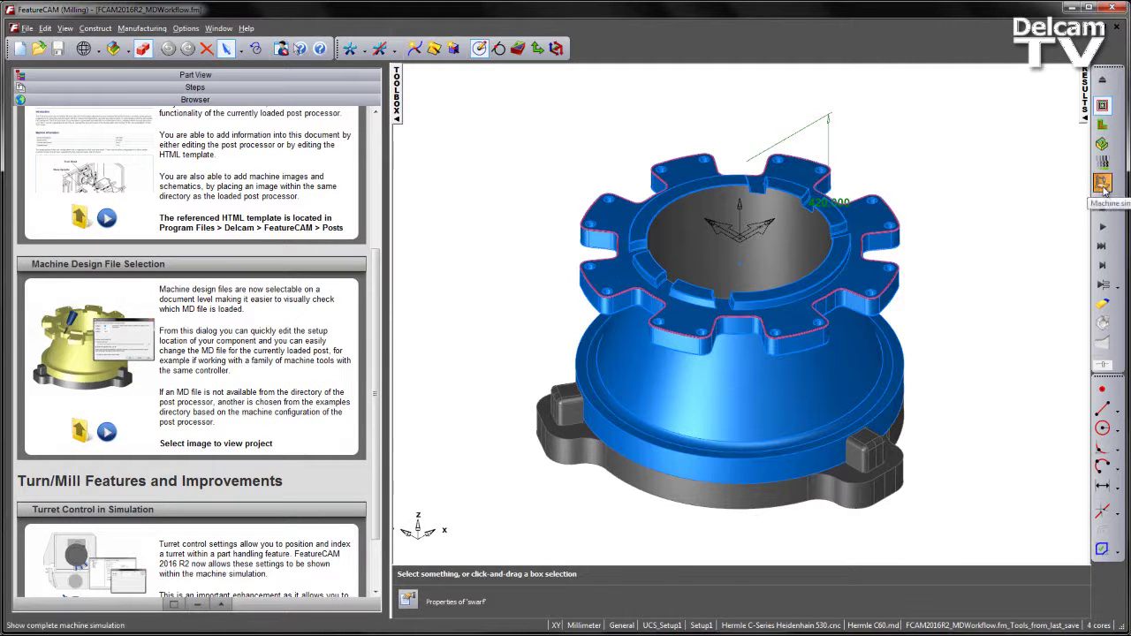
left_click(1103, 267)
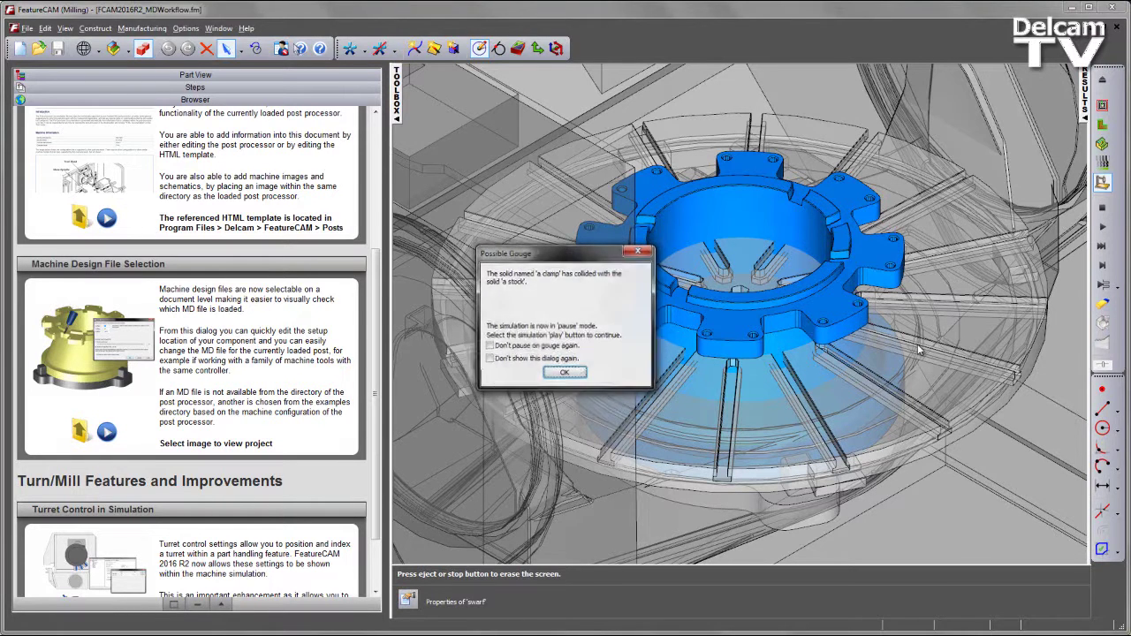
key("Return")
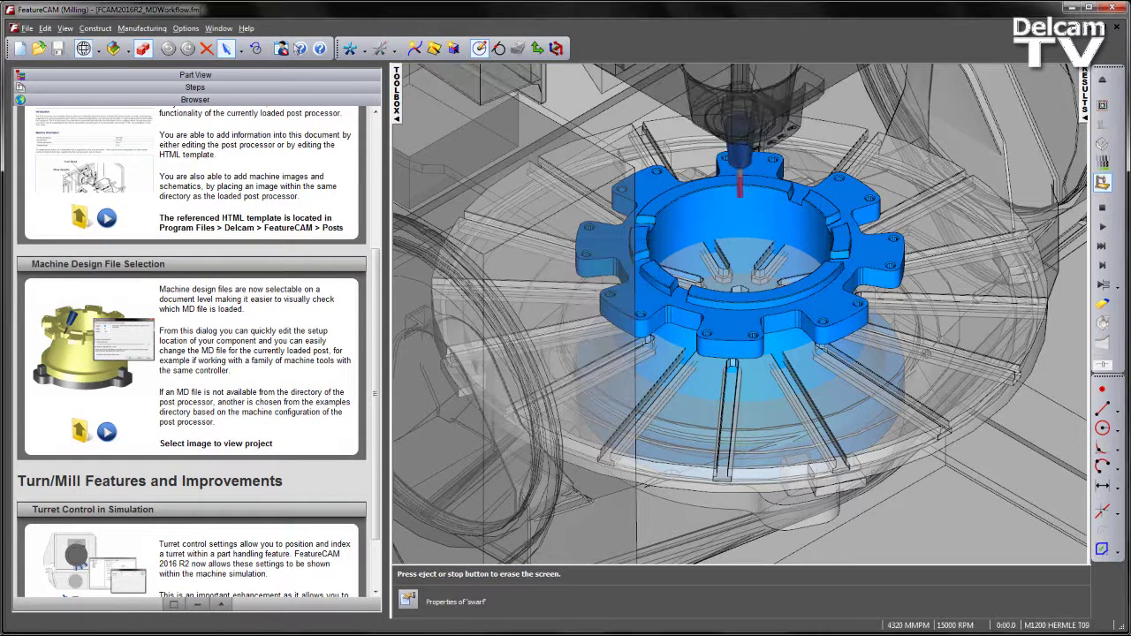
middle_click_drag(913, 341, 857, 345)
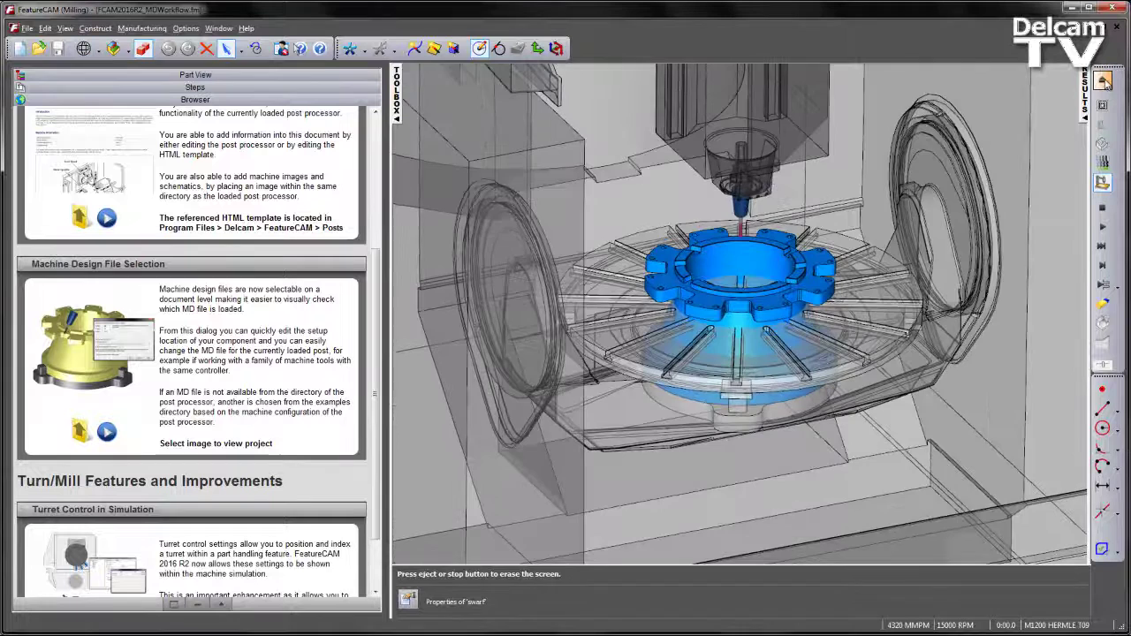
left_click(1102, 80)
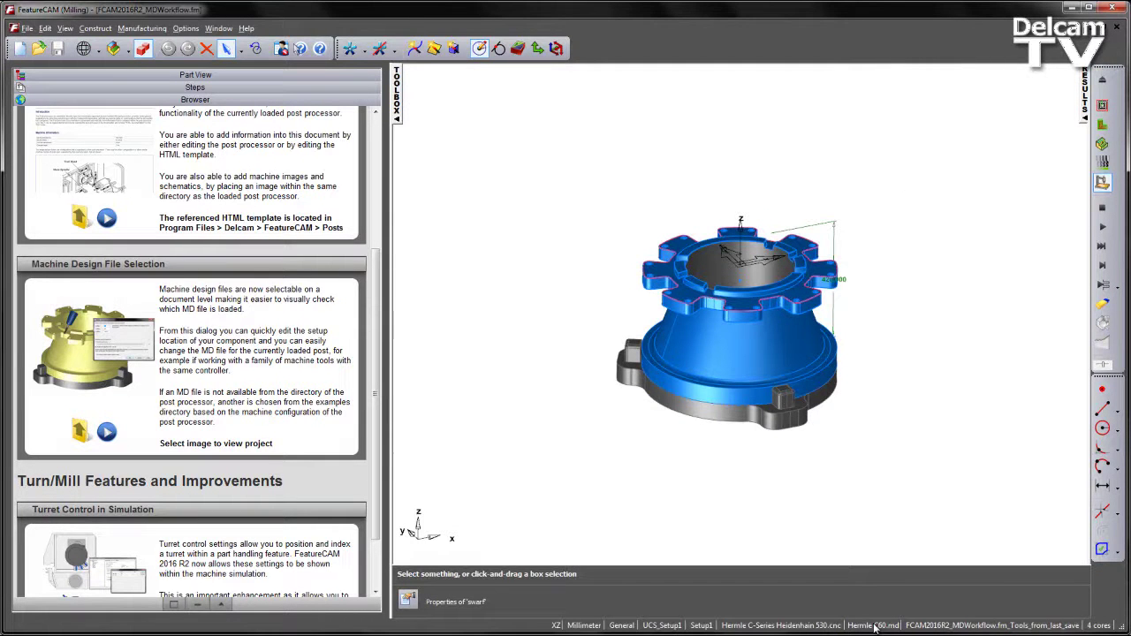
- Check the Hermle C60 Z offset of -125.0, then view the part front-on with its tree
double_click(875, 627)
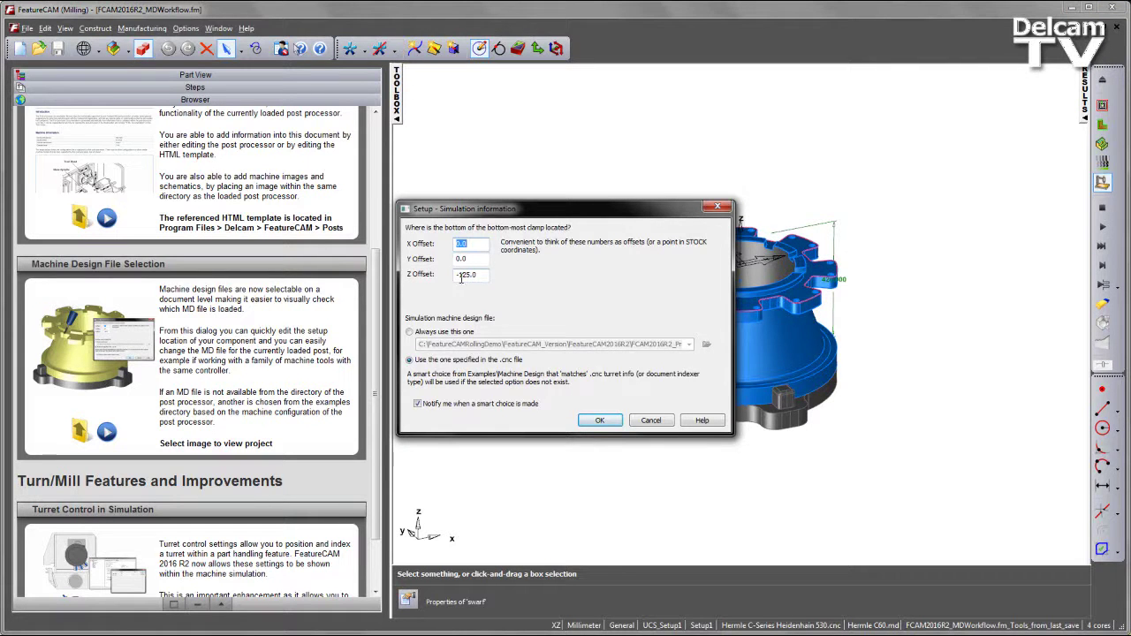
left_click(654, 421)
key("F8")
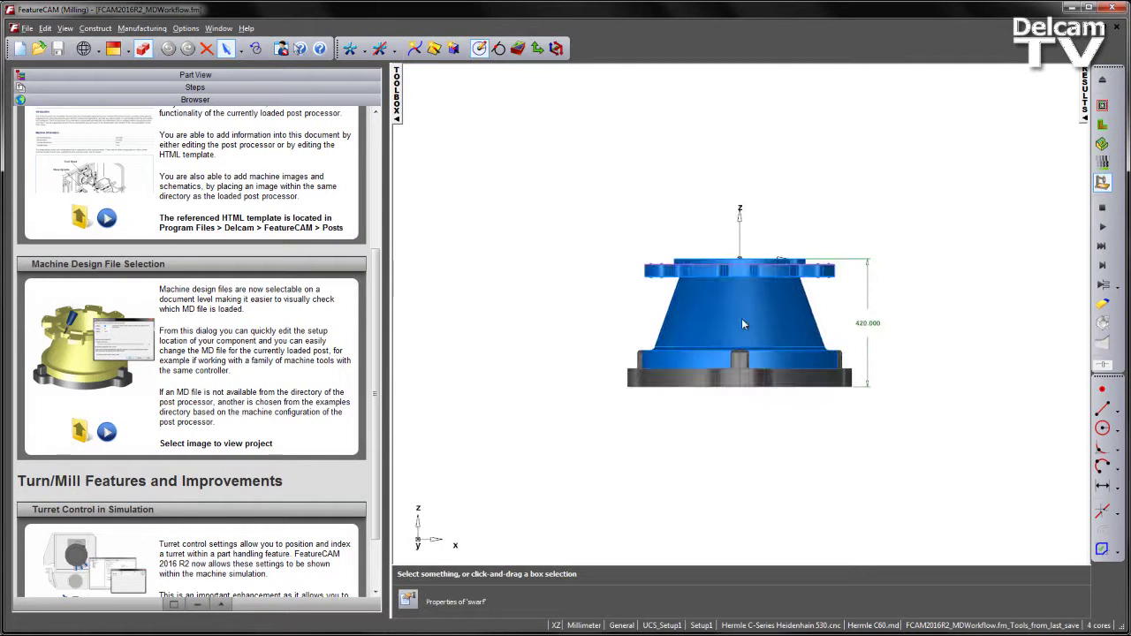
scroll(910, 433, "up", 3)
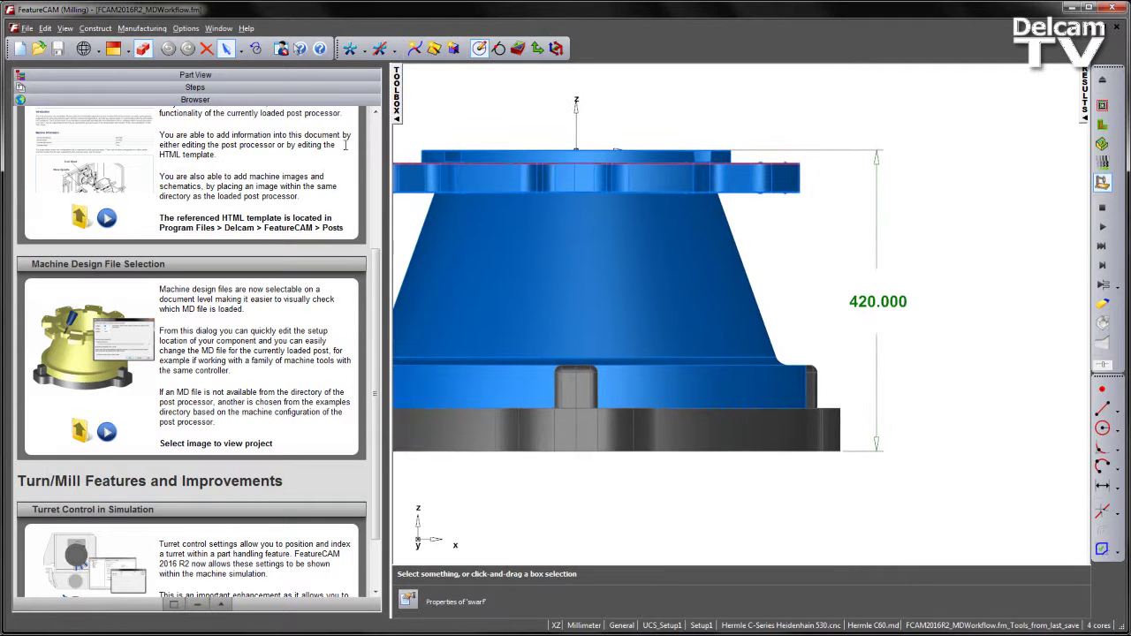
left_click(219, 75)
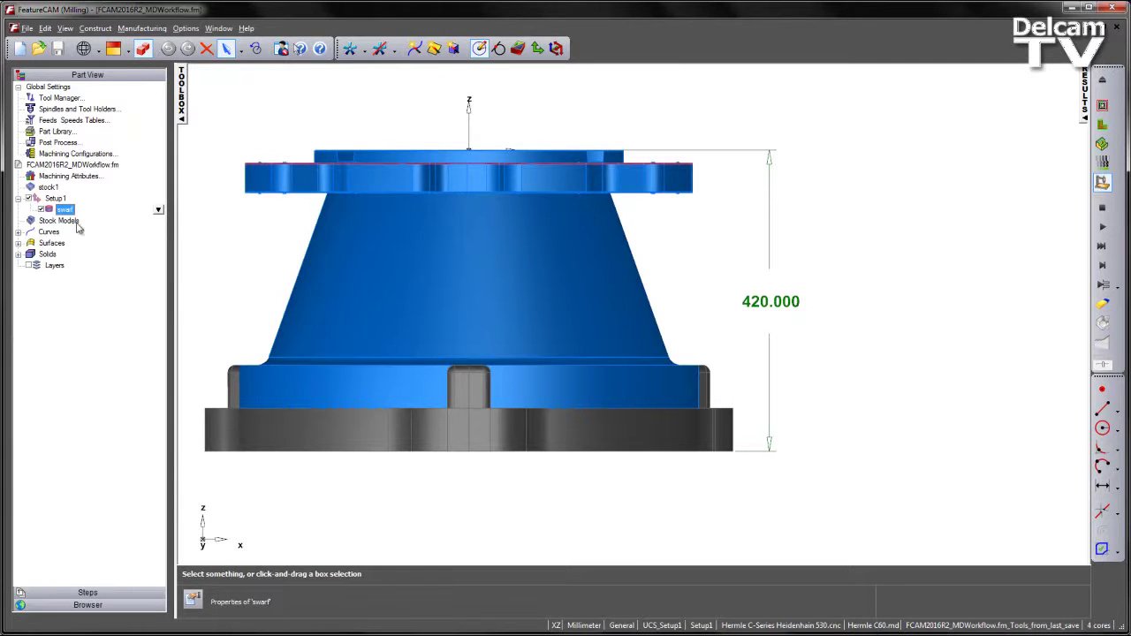
- Open Setup1's definition, advance to its simulation page, then abandon the edit
double_click(55, 198)
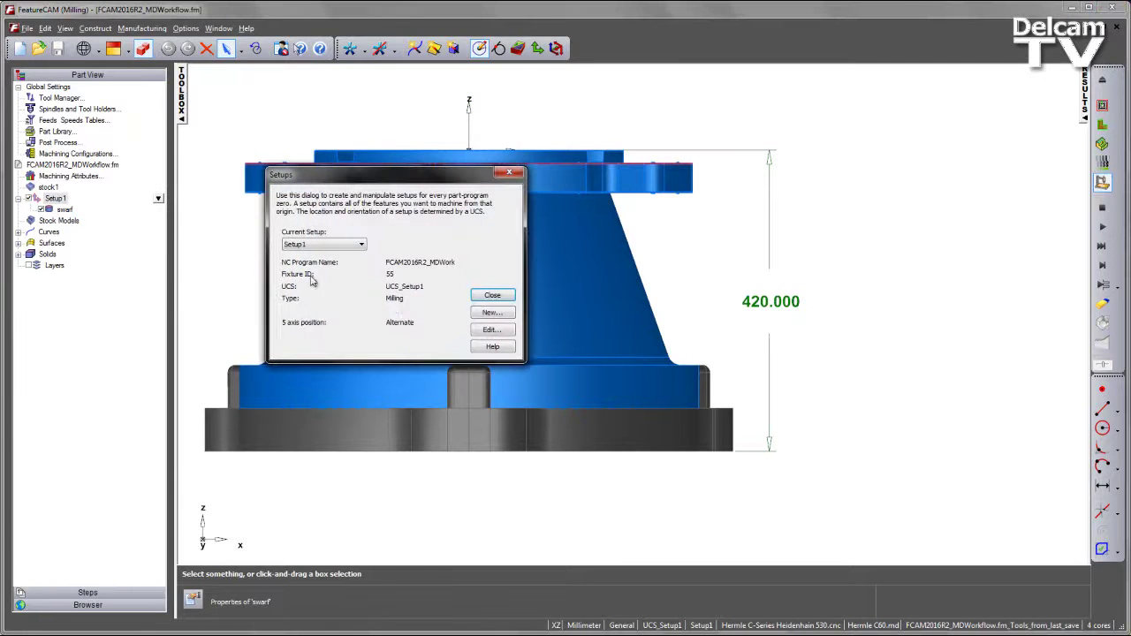
left_click(481, 331)
left_click(374, 367)
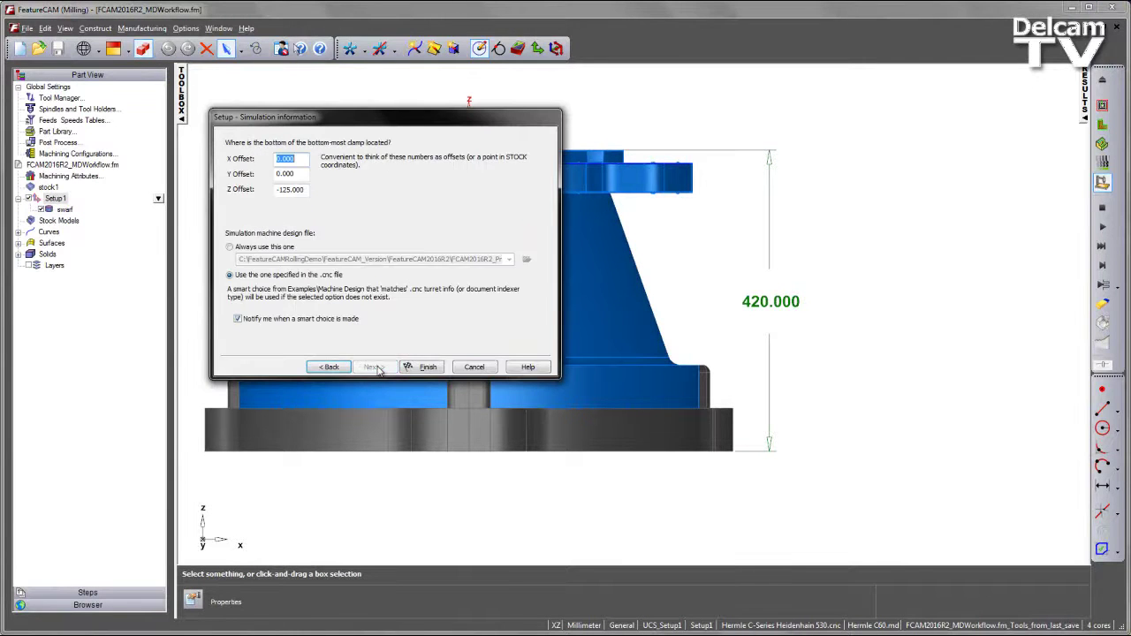
left_click(461, 368)
- Change the simulation Z Offset from -125.0 to -420.0 and confirm
left_click(891, 625)
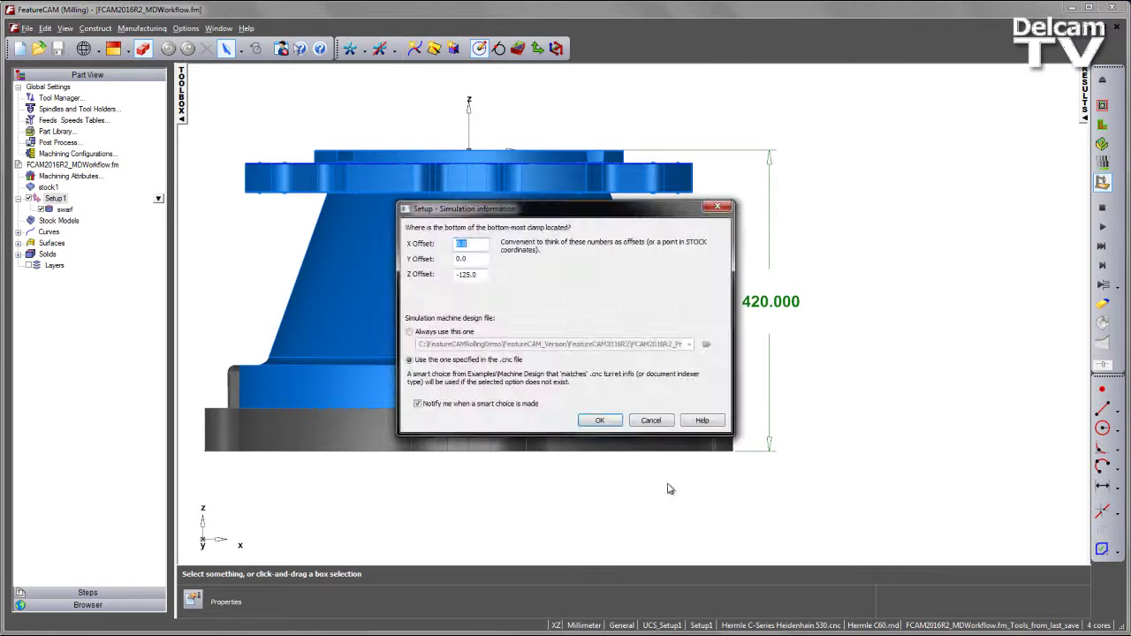
left_click(470, 275)
left_click(600, 420)
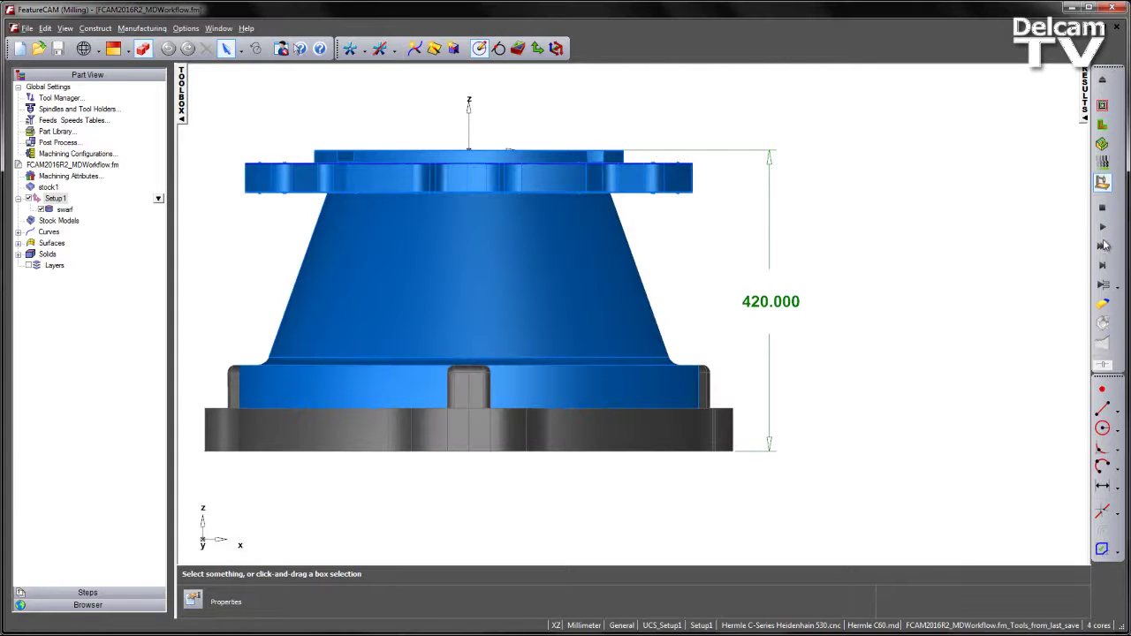
- Play the swarf toolpath on the Hermle C60 and zoom in to inspect the cut part
left_click(1102, 265)
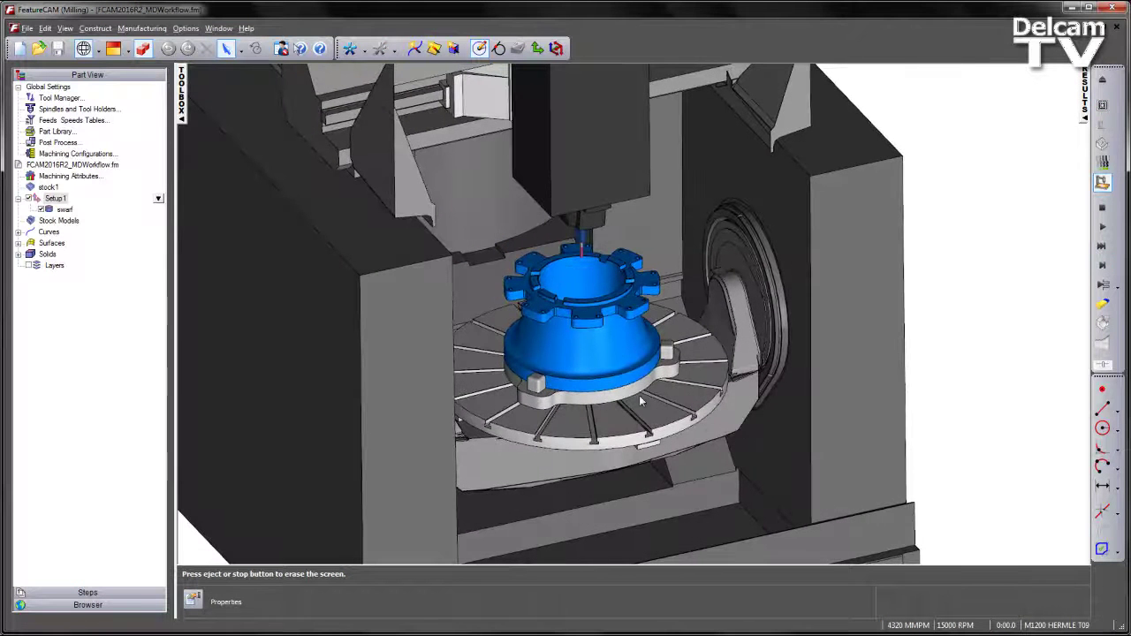
left_click(1103, 227)
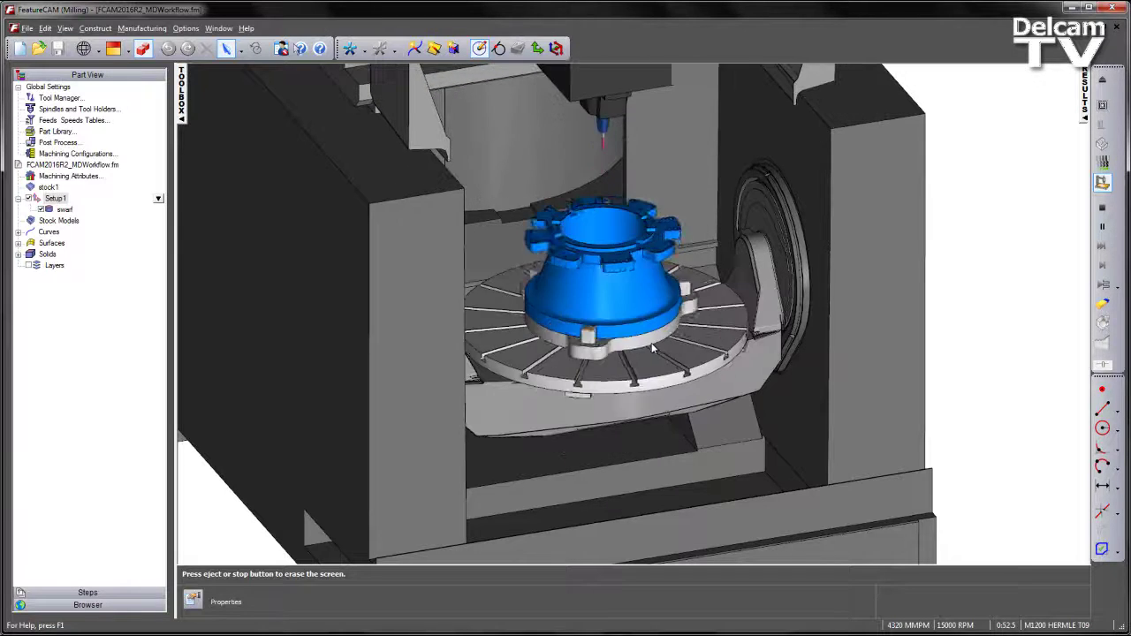
scroll(628, 298, "up", 6)
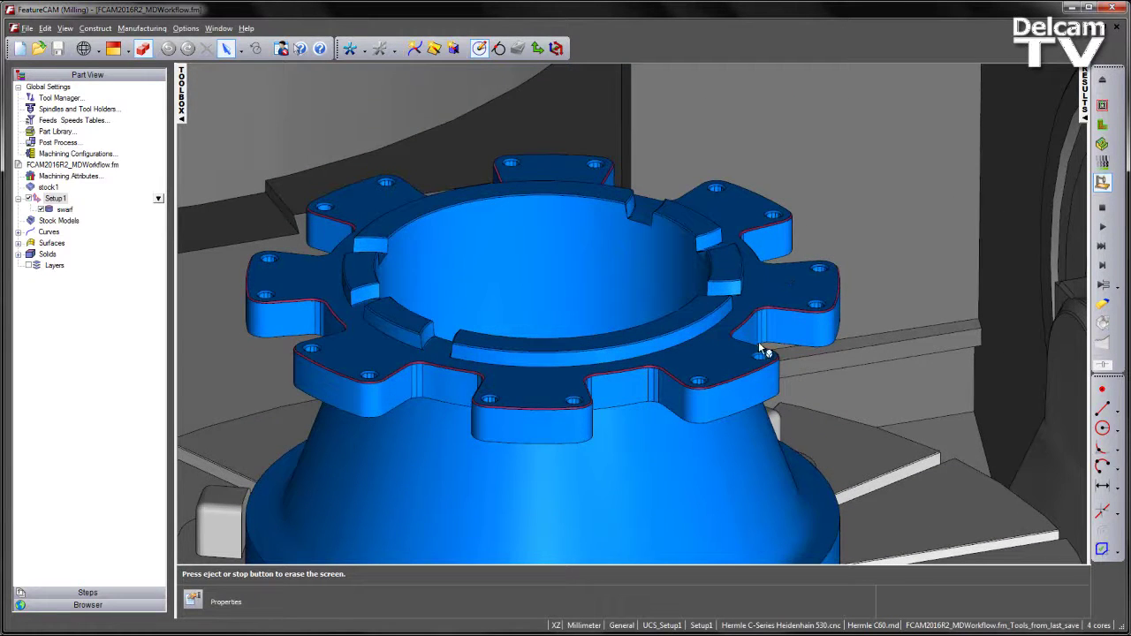
scroll(797, 287, "down", 5)
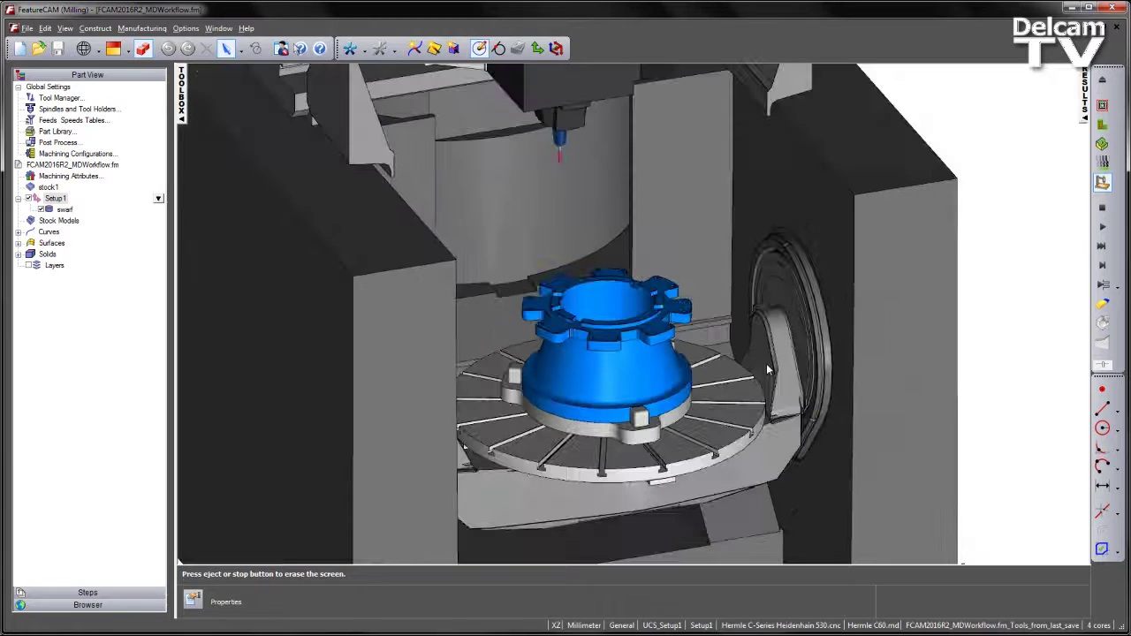
scroll(776, 380, "down", 2)
middle_click_drag(776, 380, 722, 406)
scroll(751, 367, "up", 2)
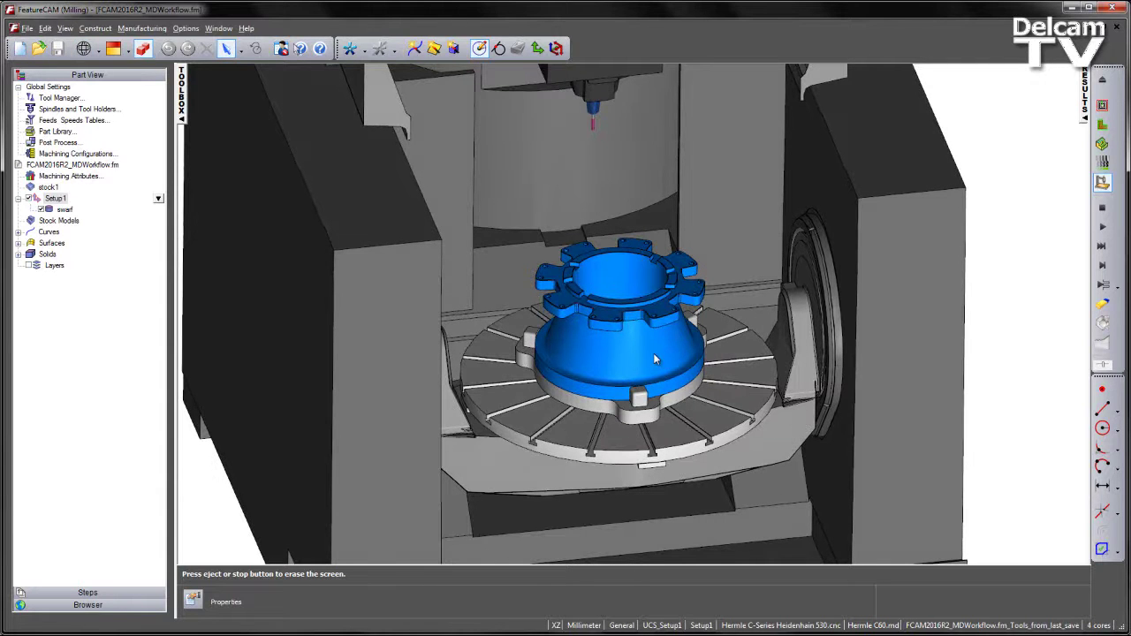
- Erase the simulation and set the machine design file to always use Hermle C42.md
left_click(1104, 81)
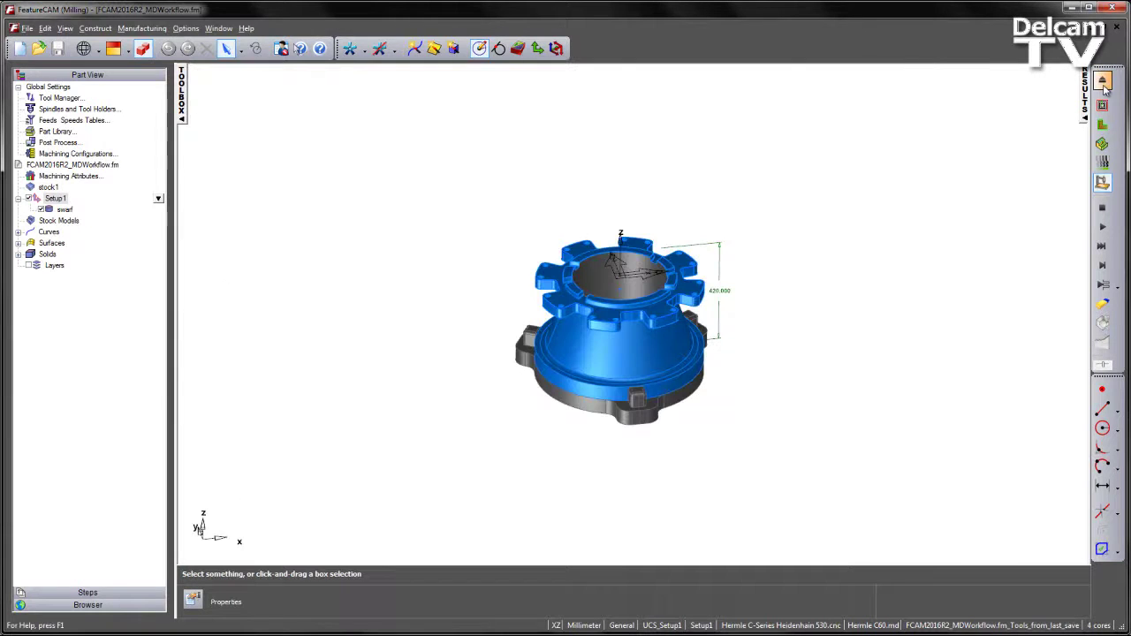
double_click(875, 626)
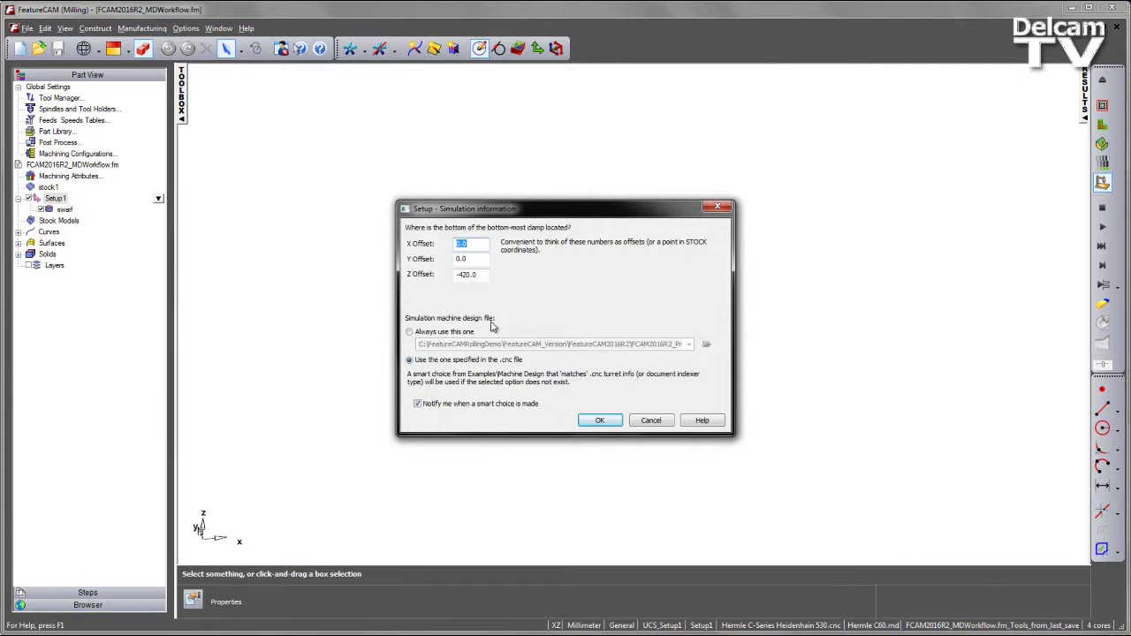
left_click(409, 333)
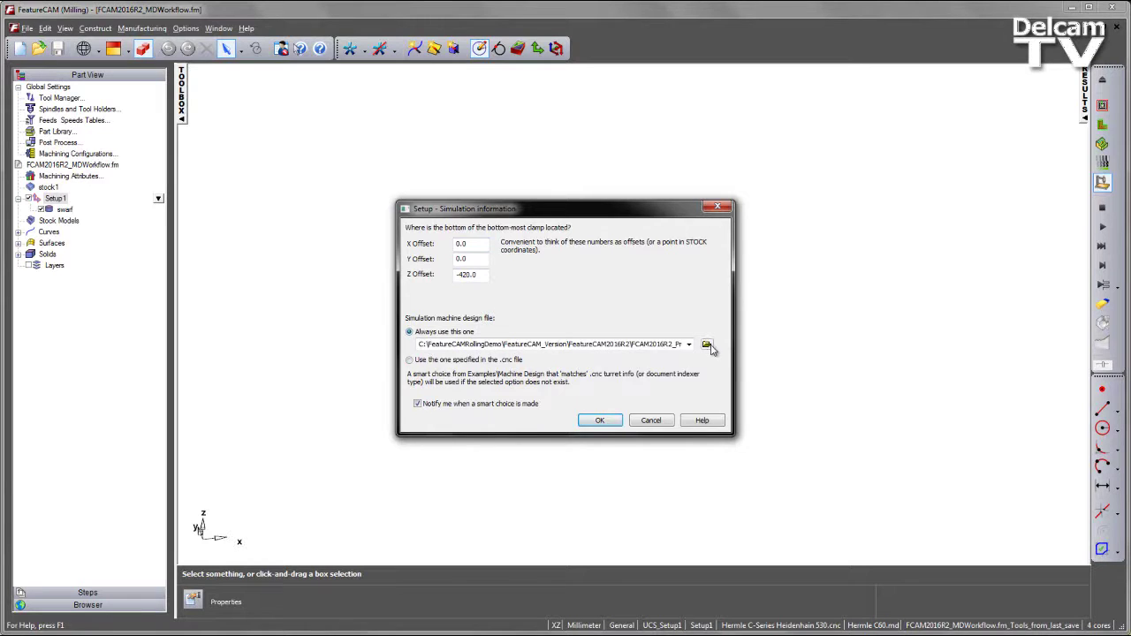
left_click(707, 344)
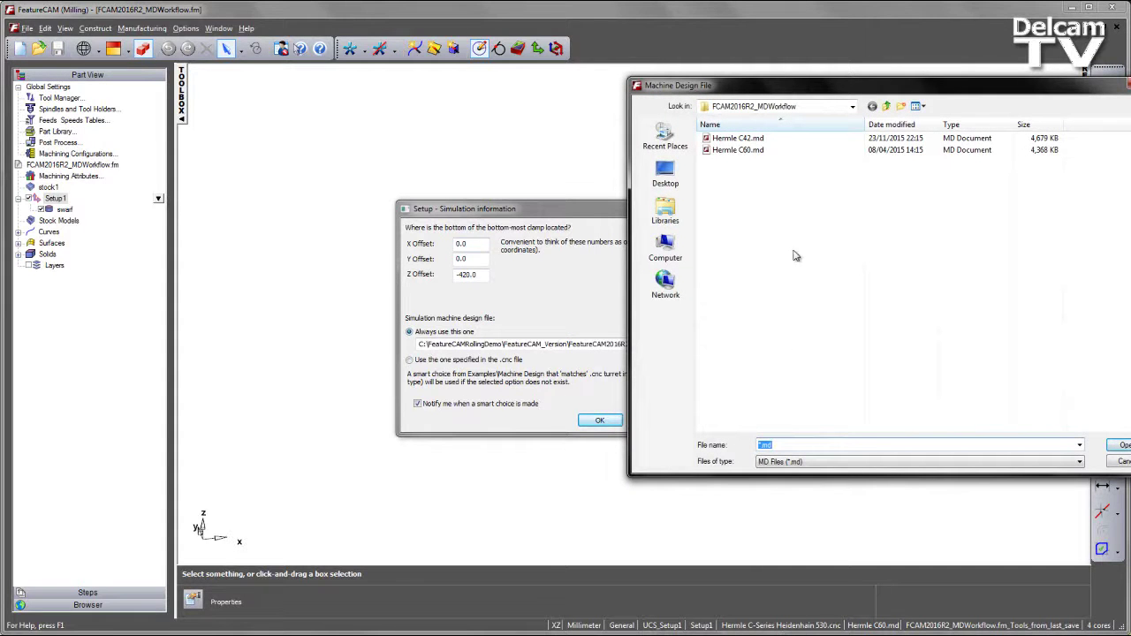
left_click(757, 138)
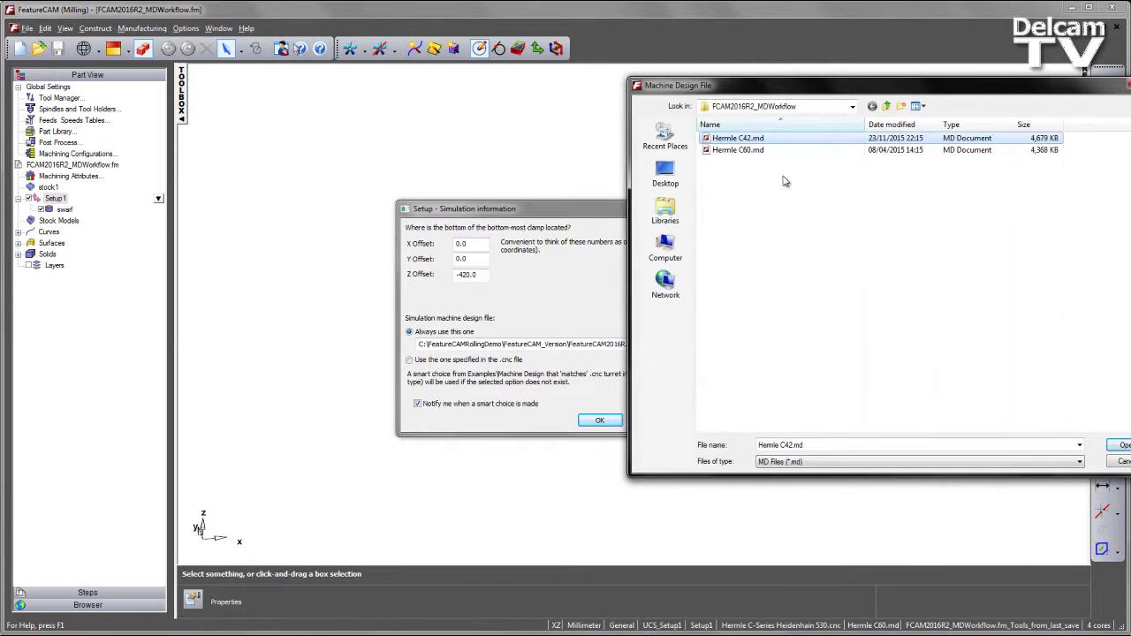
left_click(1122, 446)
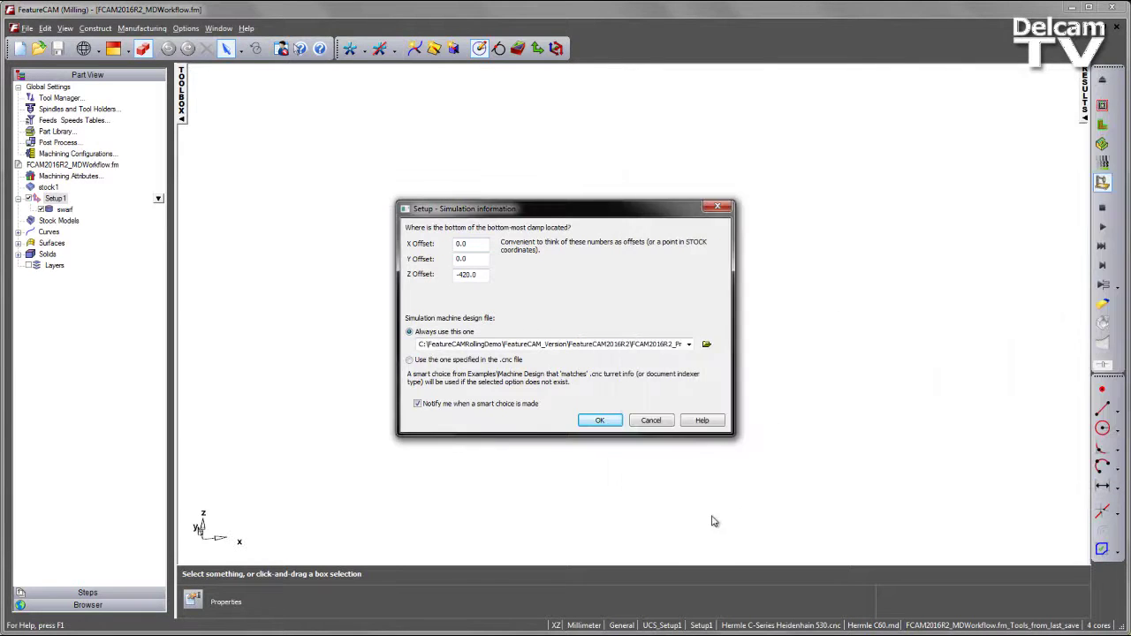
left_click(599, 422)
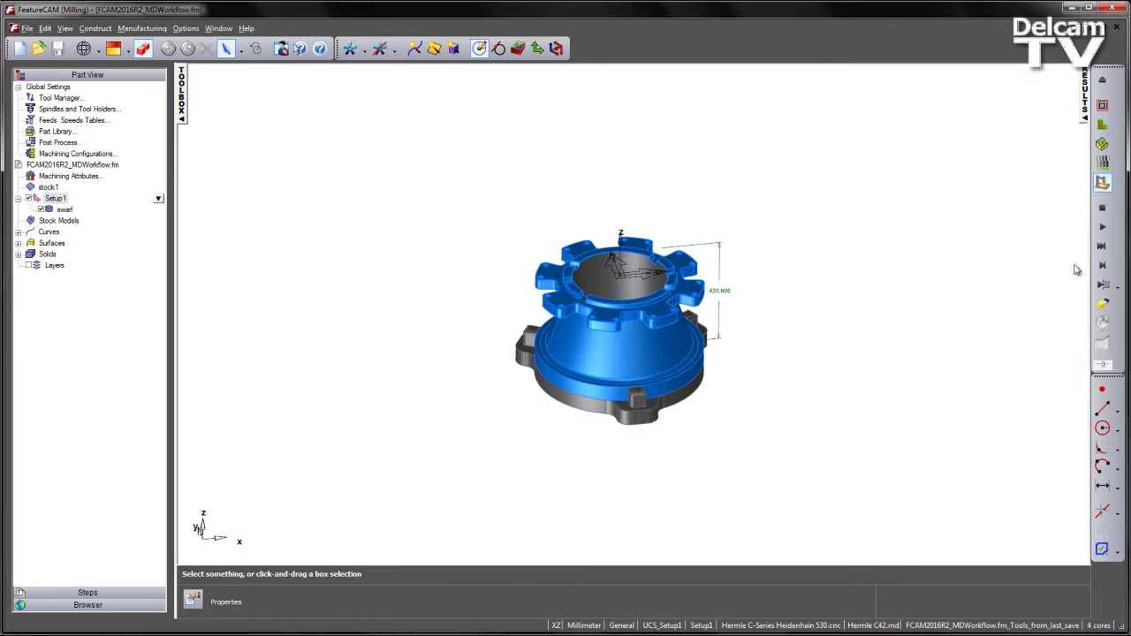
- Load the Hermle C42 simulation and play it until y_slide exceeds its -400.00 limit
left_click(1101, 267)
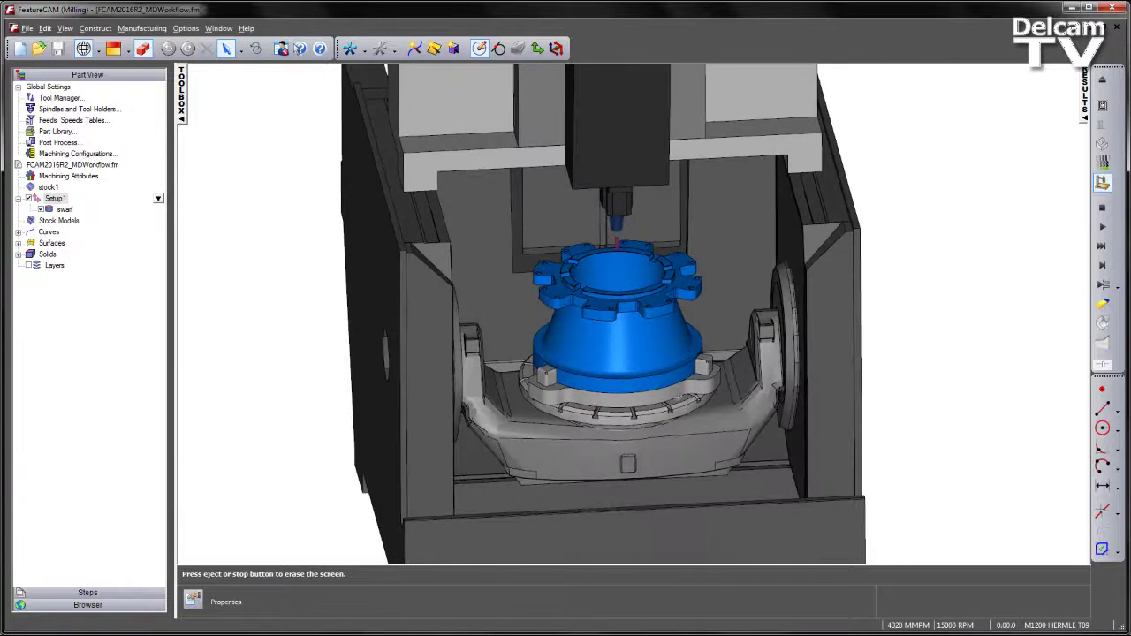
scroll(676, 397, "up", 2)
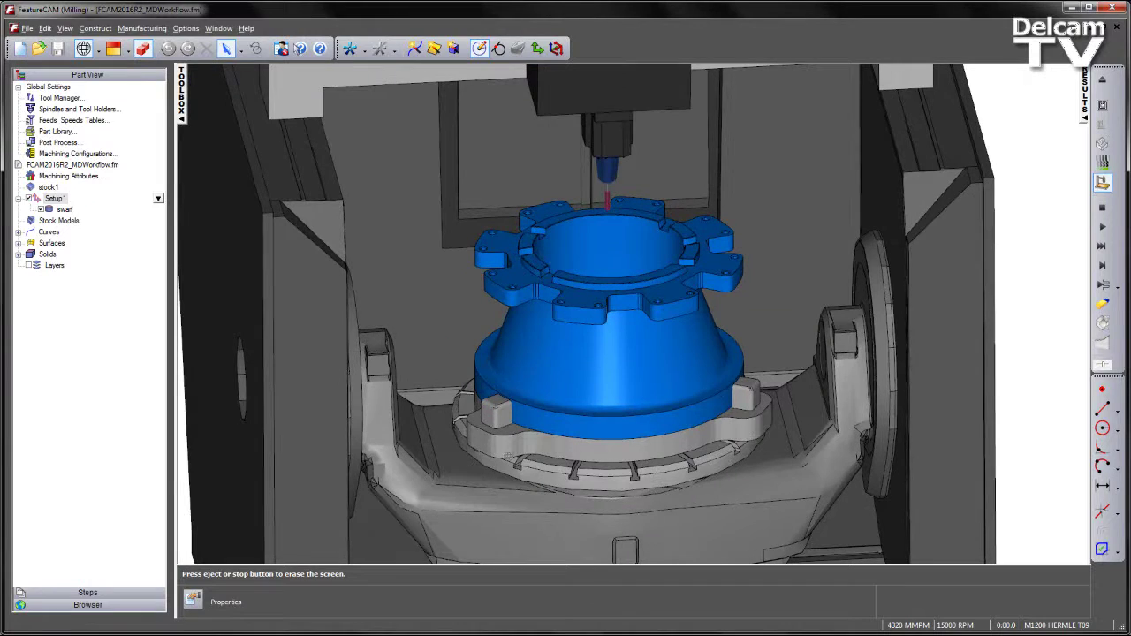
middle_click_drag(617, 408, 664, 422)
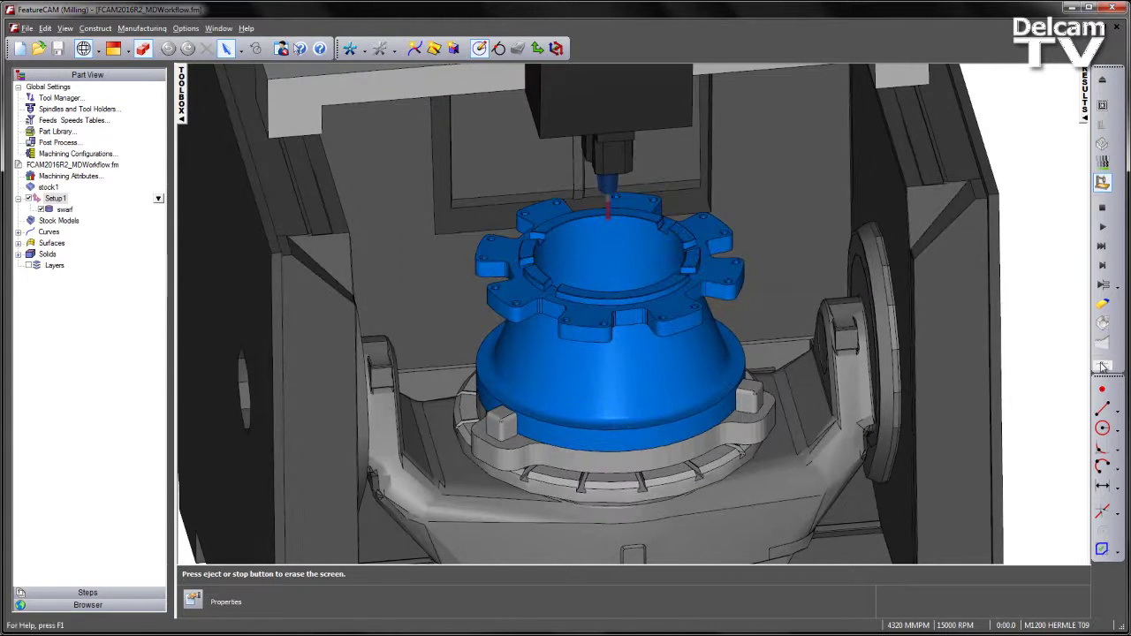
left_click(1102, 228)
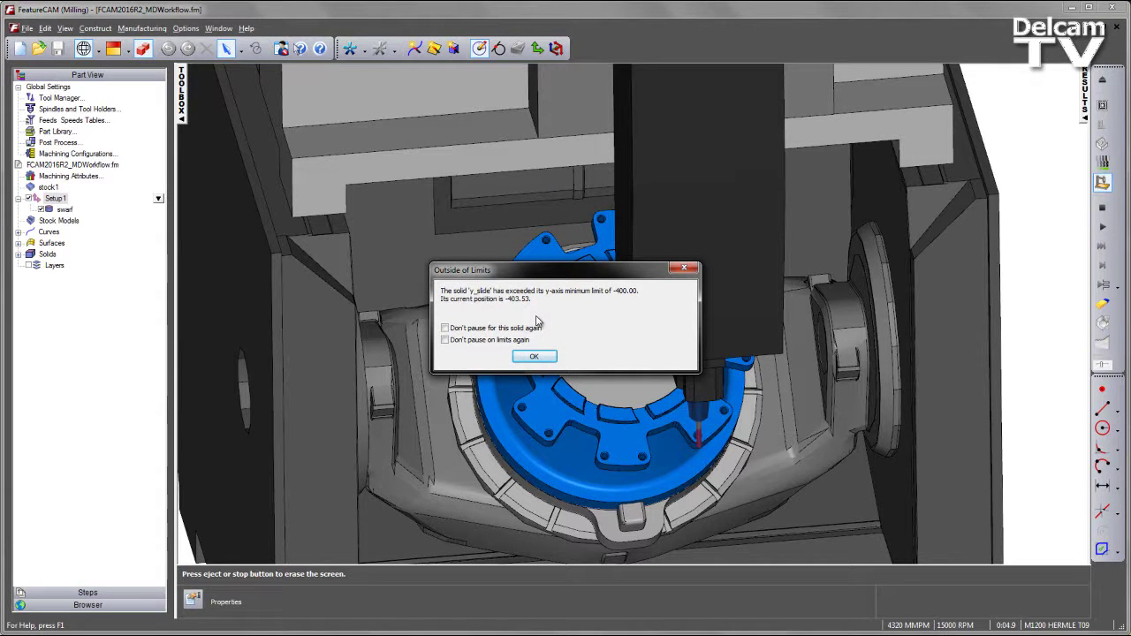
- Dismiss the y_slide limit warnings at -403.53 and -407.92, resuming playback between them
left_click(541, 355)
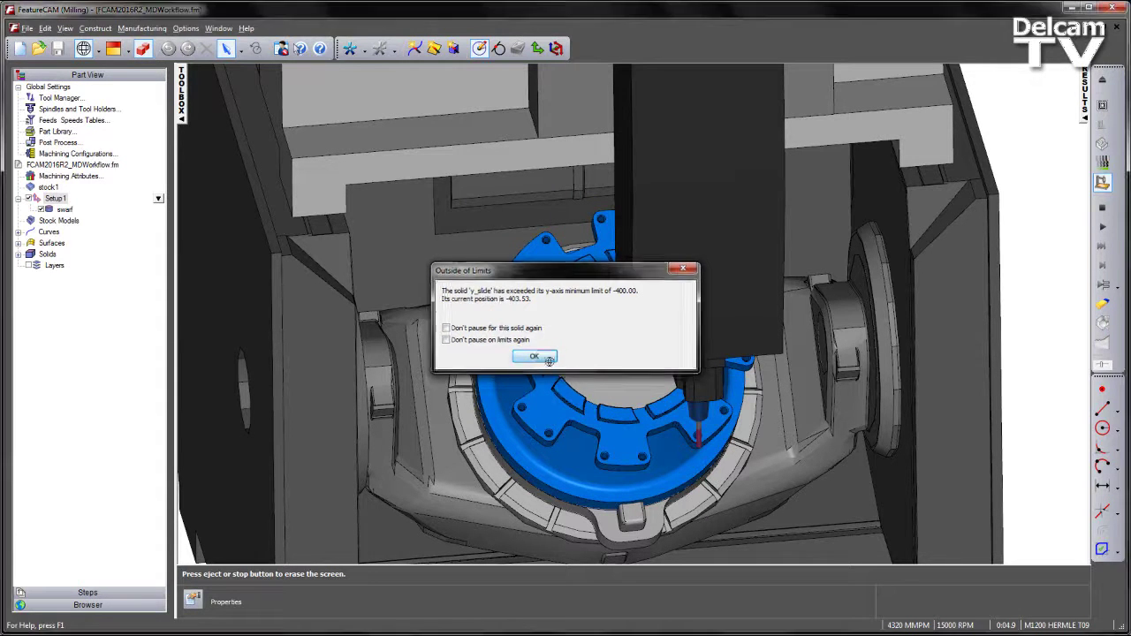
left_click(1103, 228)
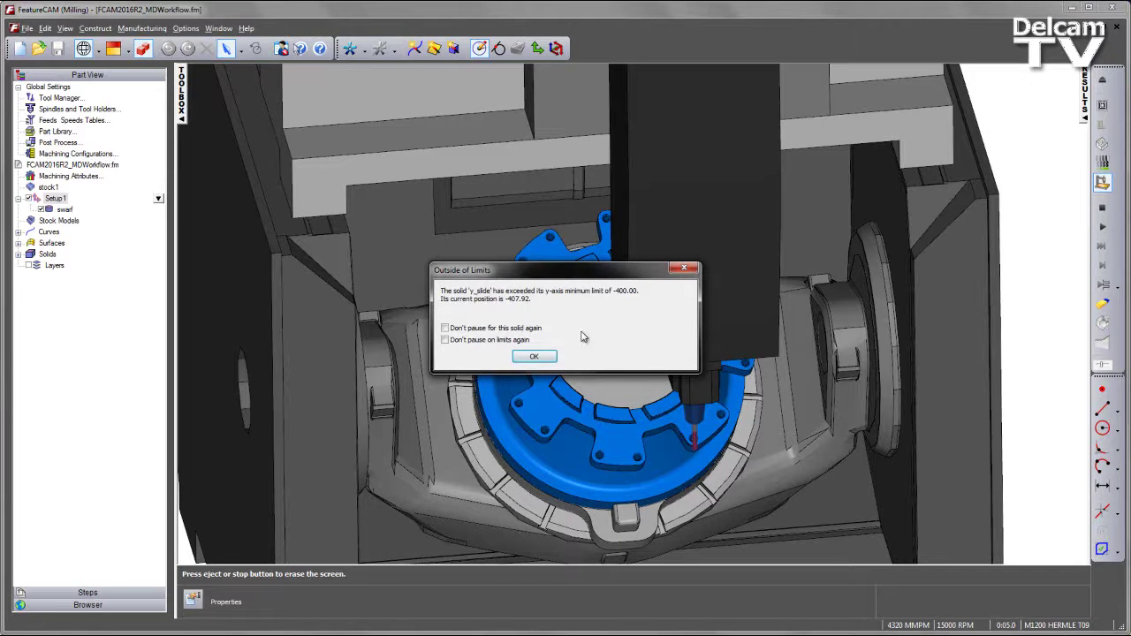
left_click_drag(599, 276, 540, 270)
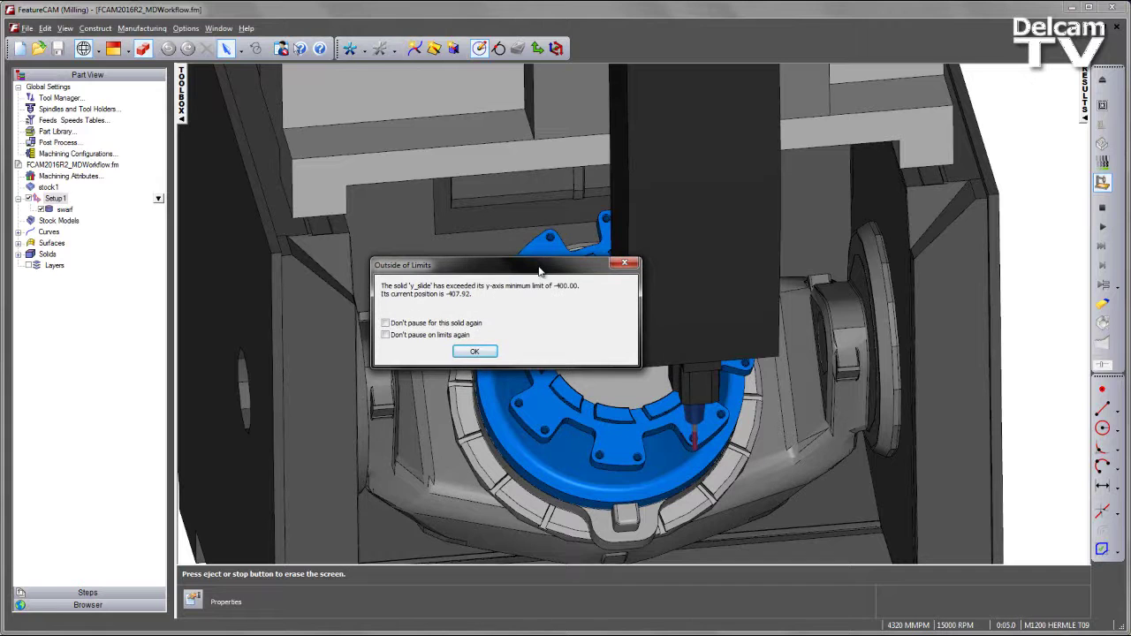
left_click(474, 352)
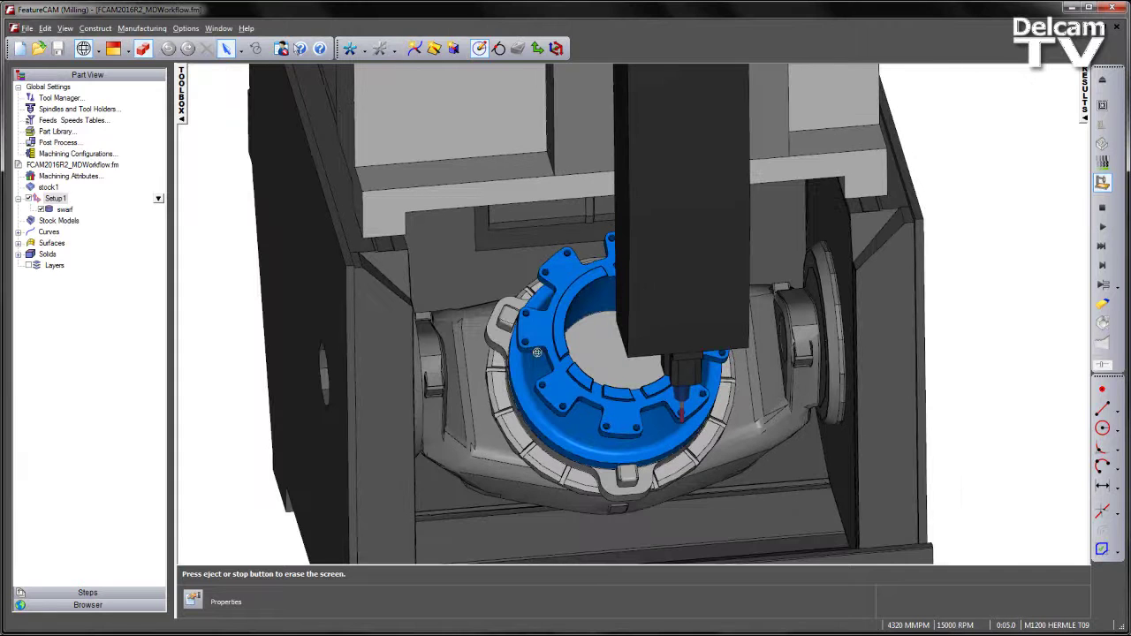